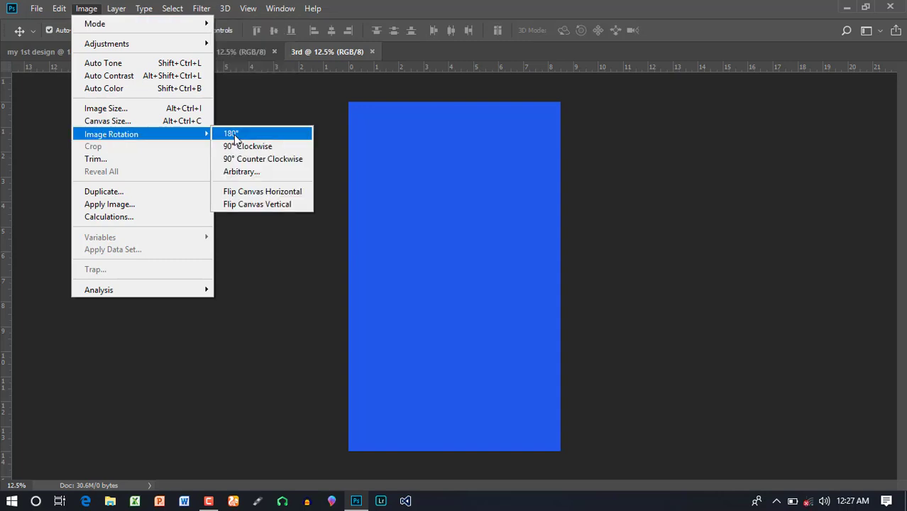
Step: Convert the 3rd document to CMYK Color, accepting the U.S. Web Coated (SWOP) v2 profile
{"action": "mouse_move", "coordinate": [157, 23]}
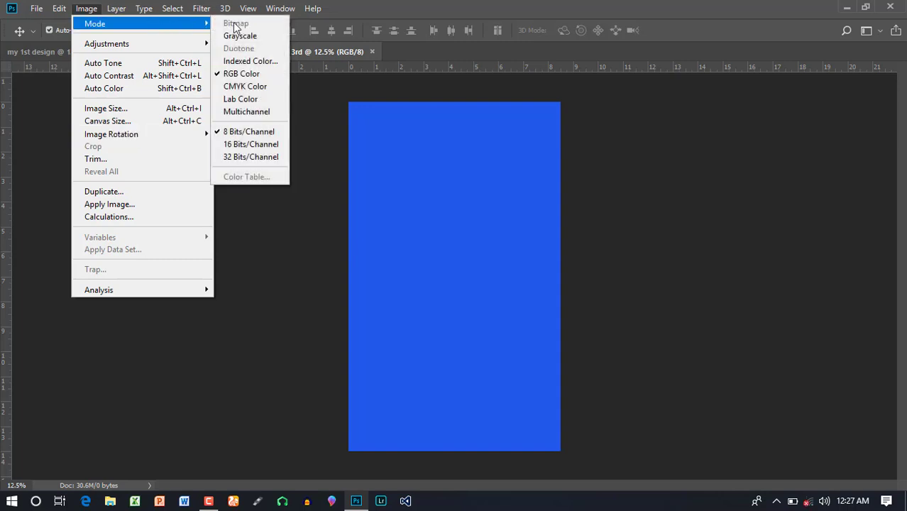
{"action": "left_click", "coordinate": [236, 88]}
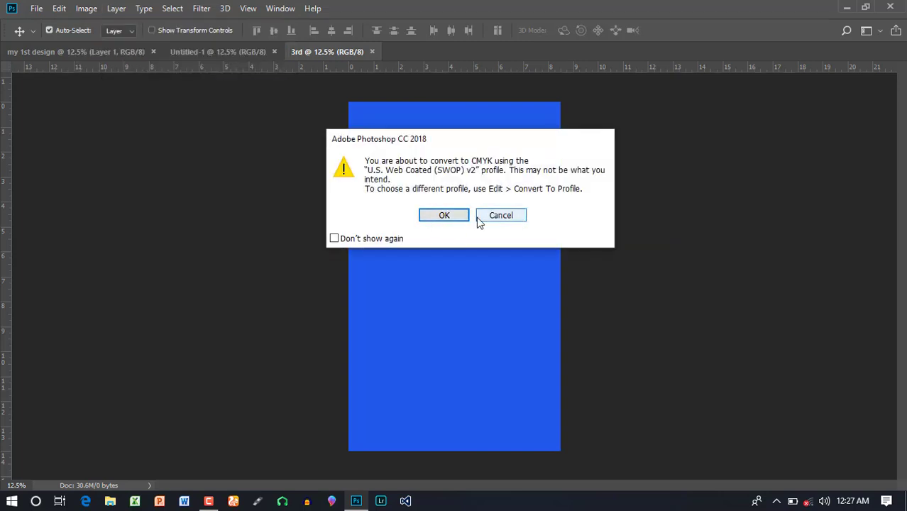
{"action": "left_click", "coordinate": [455, 219]}
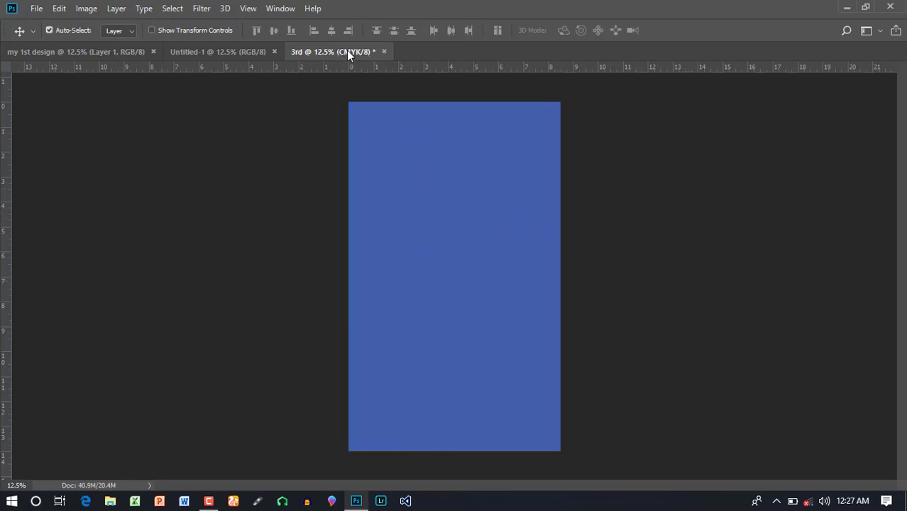
Step: Convert the document to Grayscale, discarding its color information
{"action": "left_click", "coordinate": [97, 10]}
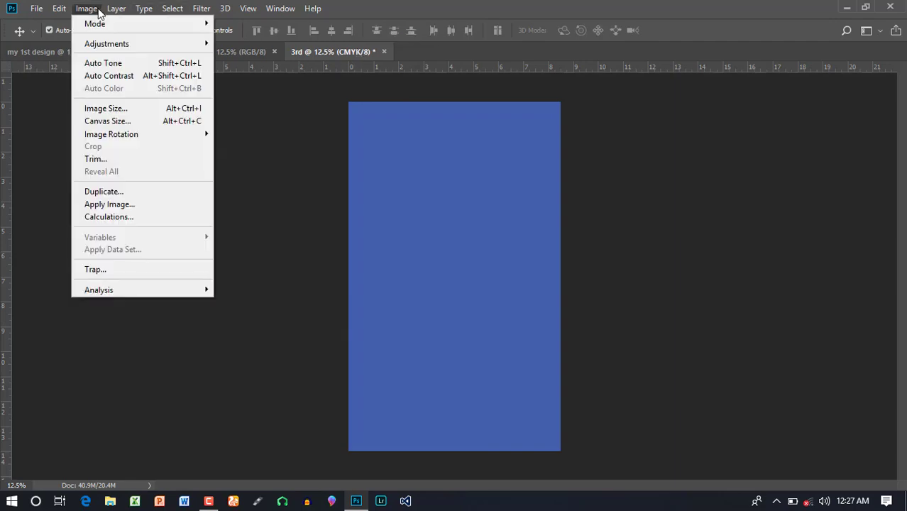
{"action": "mouse_move", "coordinate": [102, 27]}
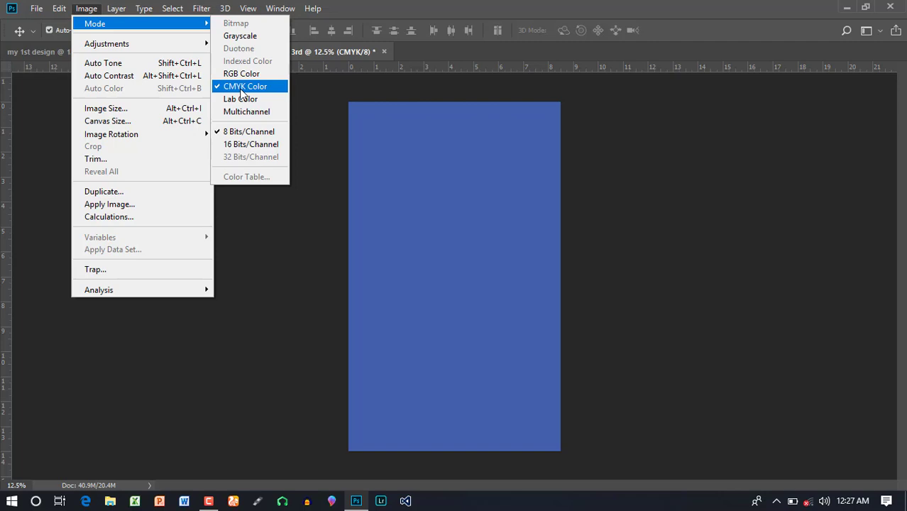
{"action": "left_click", "coordinate": [245, 39]}
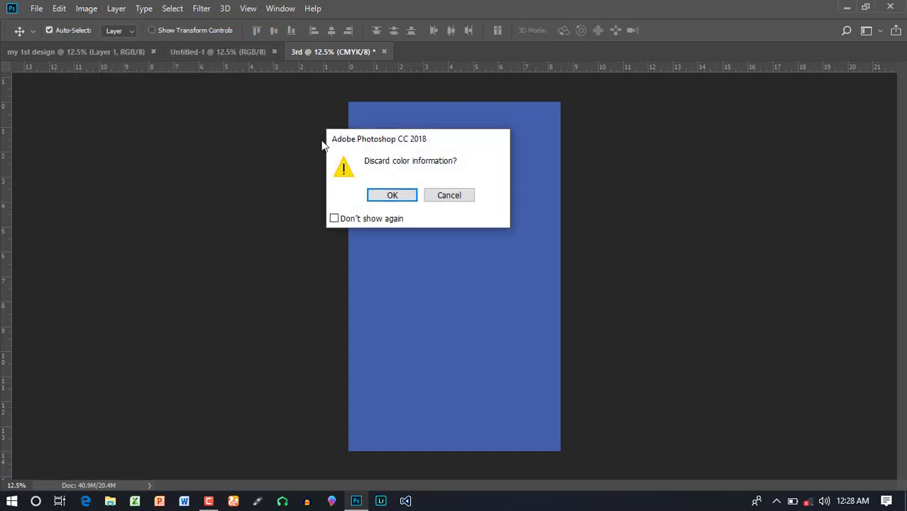
{"action": "left_click", "coordinate": [380, 195]}
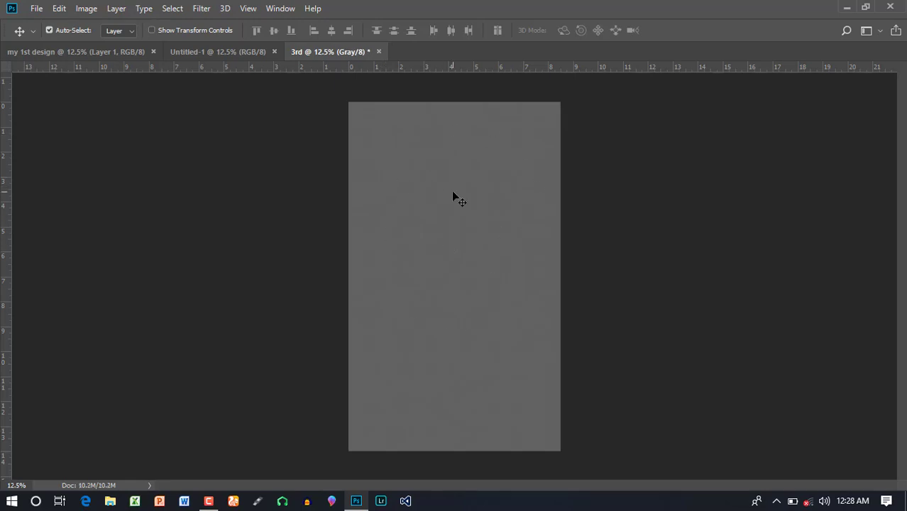
Step: Convert the grayscale document to RGB Color
{"action": "left_click", "coordinate": [89, 9]}
{"action": "mouse_move", "coordinate": [186, 29]}
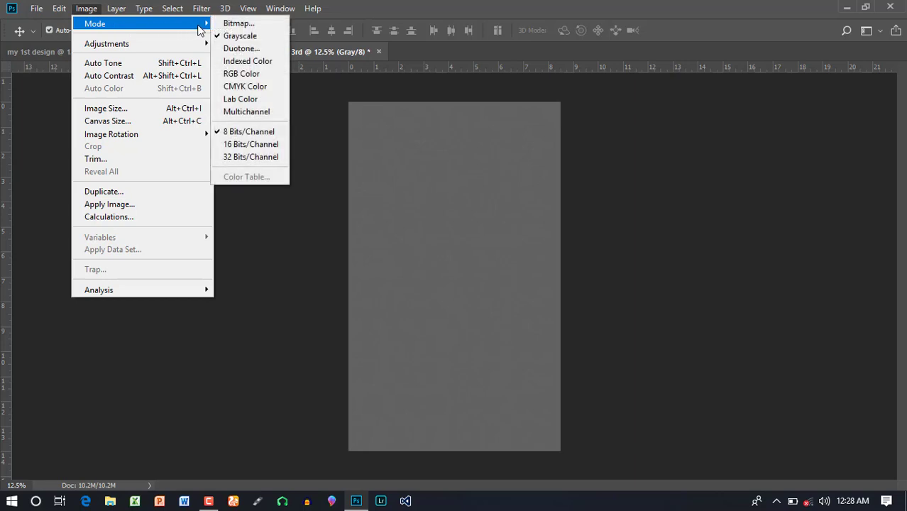
{"action": "left_click", "coordinate": [241, 79]}
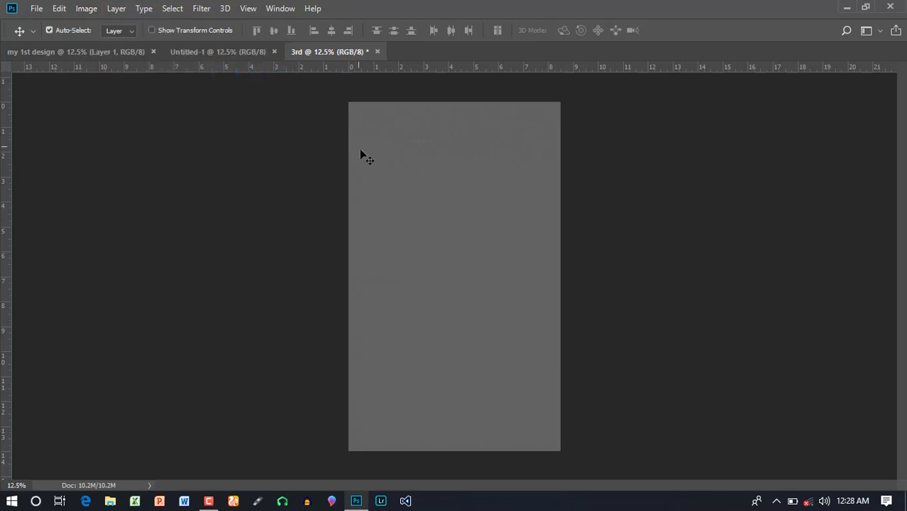
{"action": "left_click", "coordinate": [94, 10]}
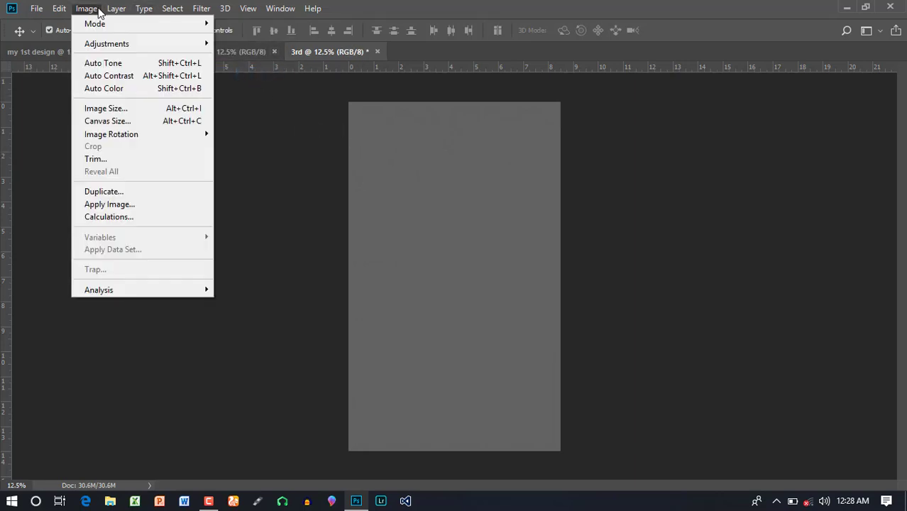
{"action": "mouse_move", "coordinate": [170, 28]}
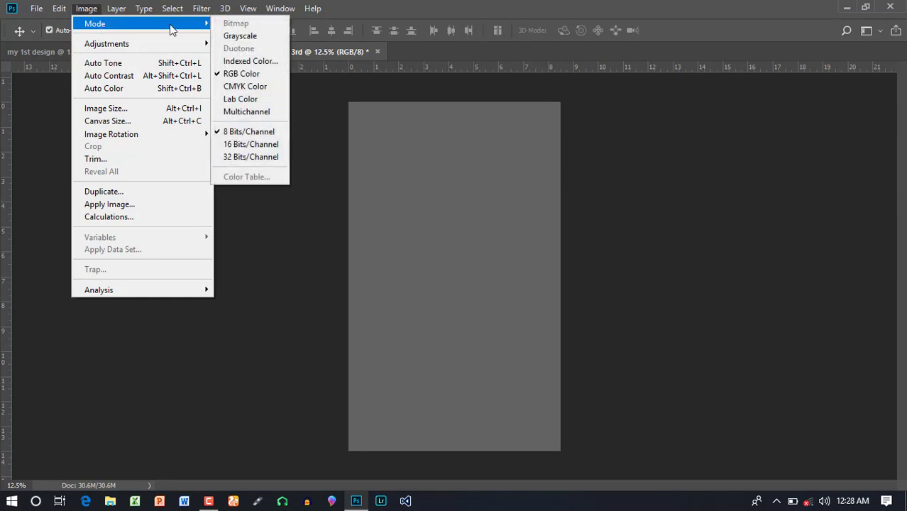
{"action": "left_click", "coordinate": [231, 74]}
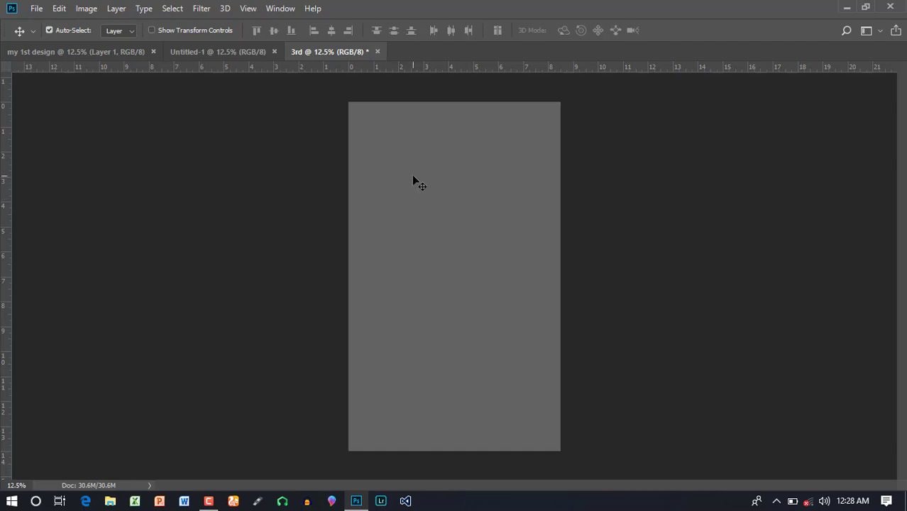
Step: Undo the RGB and Grayscale conversions to return to CMYK Color
{"action": "key", "text": "ctrl"}
{"action": "key", "text": "ctrl+alt+z"}
{"action": "key", "text": "ctrl+alt+z"}
{"action": "left_click", "coordinate": [59, 8]}
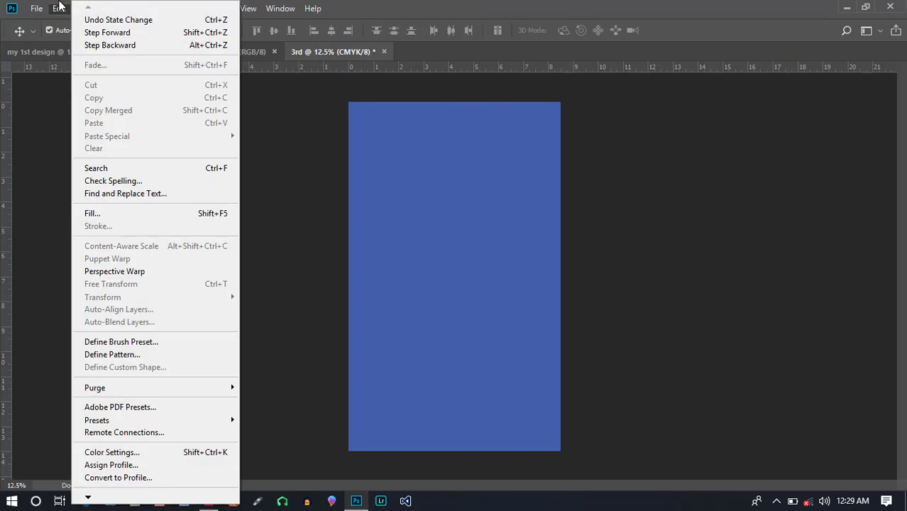
{"action": "left_click", "coordinate": [58, 8]}
Step: Examine the canvas size dimensions, width units and canvas extension color options, then close them without changes
{"action": "left_click", "coordinate": [75, 9]}
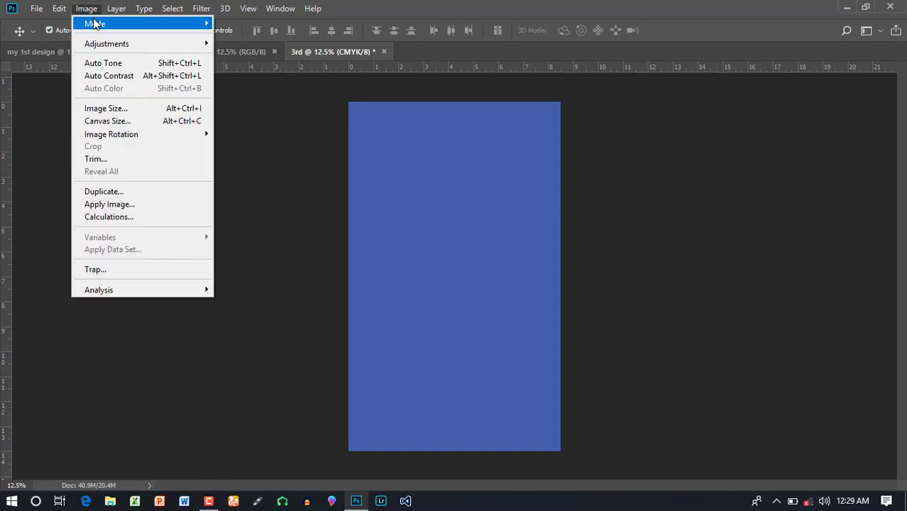
{"action": "mouse_move", "coordinate": [168, 26]}
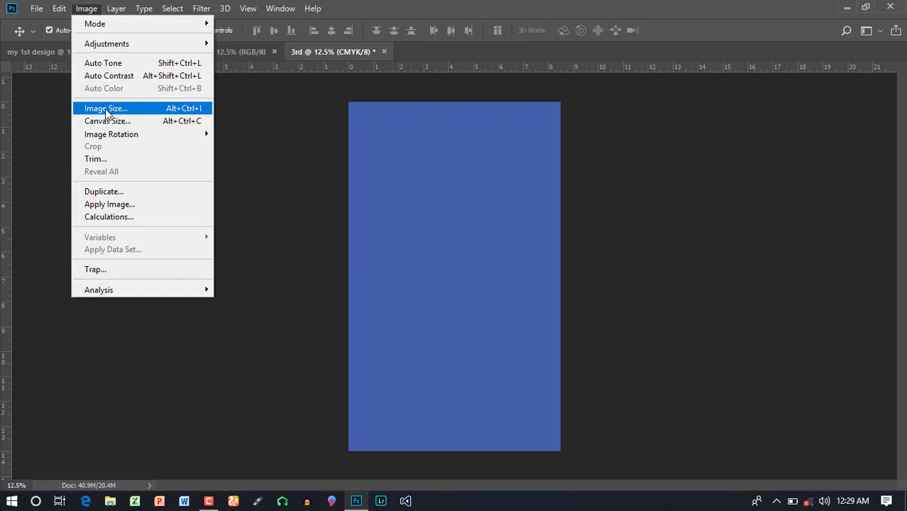
{"action": "left_click", "coordinate": [116, 122]}
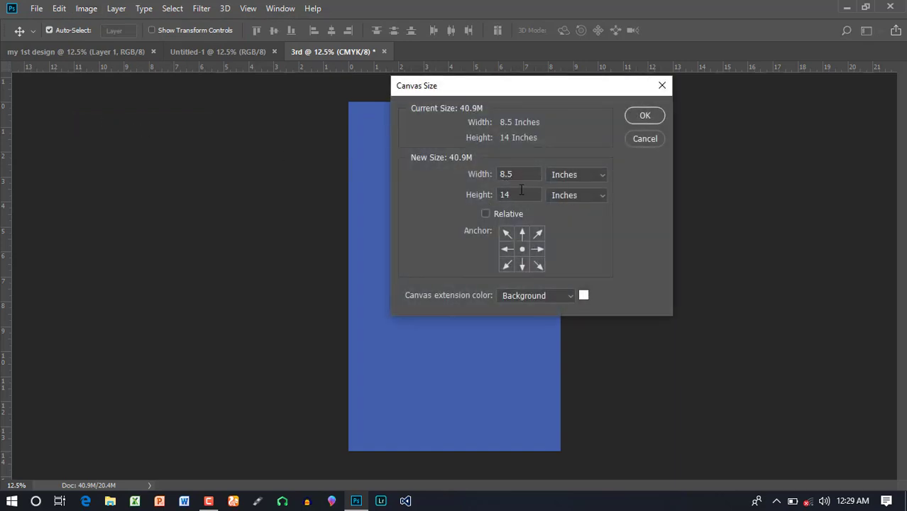
{"action": "left_click", "coordinate": [566, 299]}
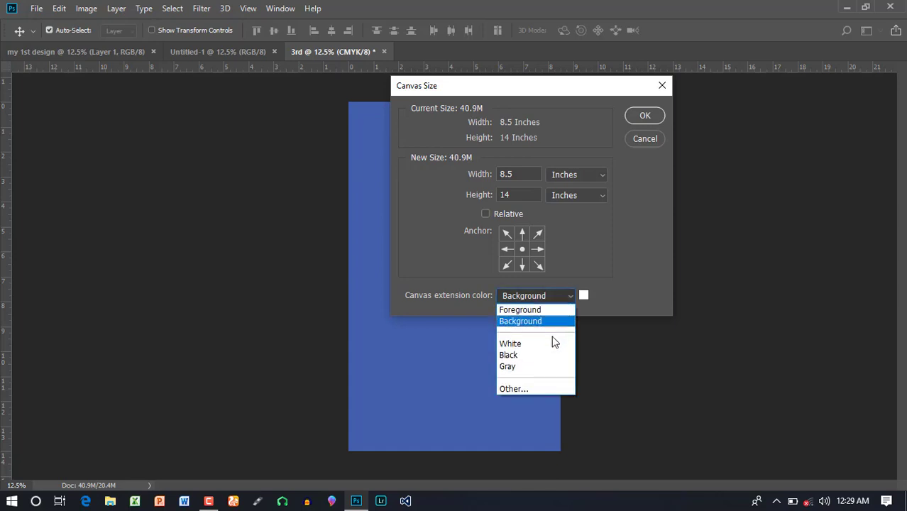
{"action": "left_click", "coordinate": [732, 303]}
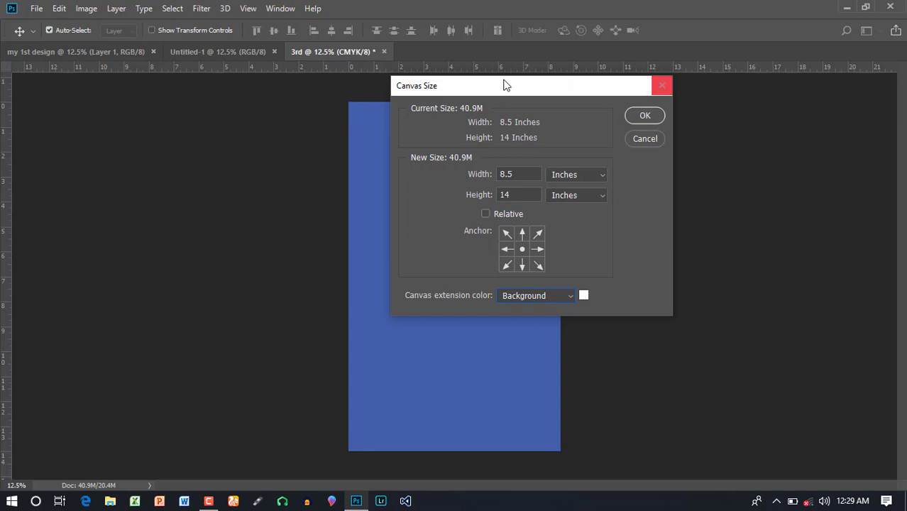
{"action": "double_click", "coordinate": [525, 176]}
{"action": "left_click", "coordinate": [583, 175]}
{"action": "left_click", "coordinate": [584, 176]}
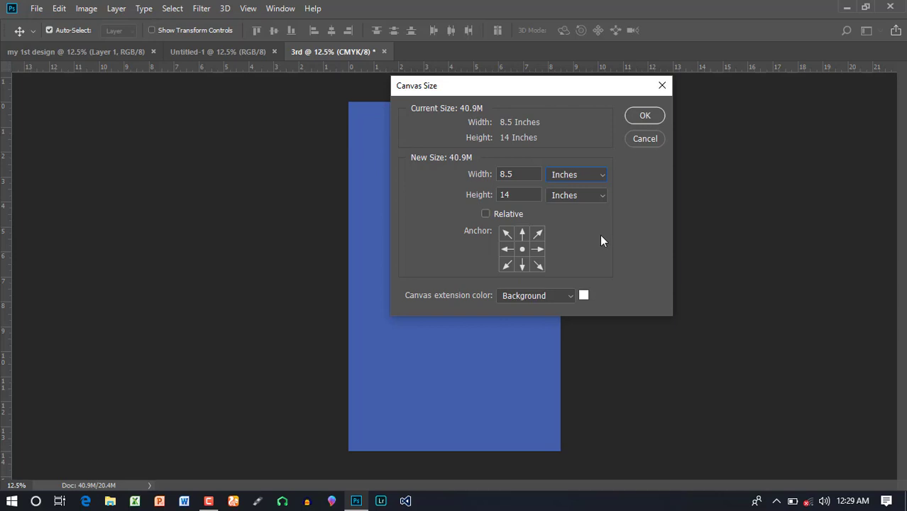
{"action": "left_click", "coordinate": [661, 86]}
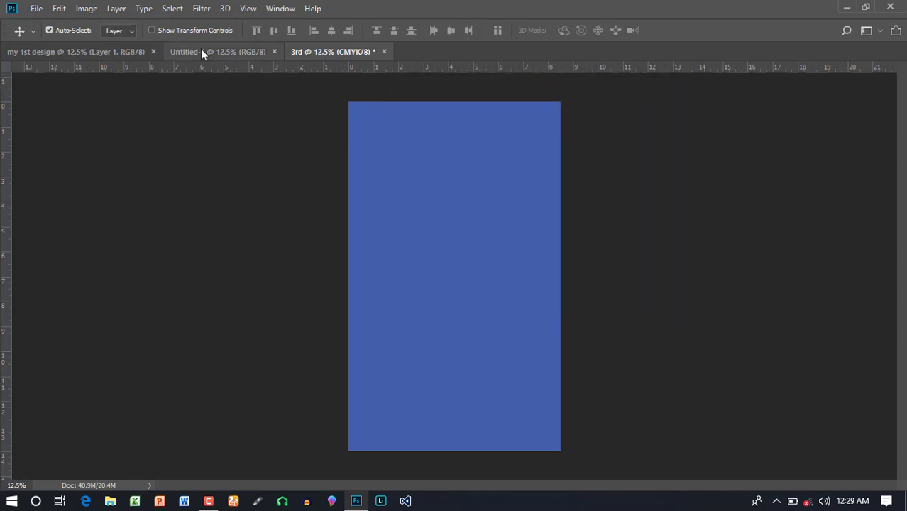
Step: Try resolutions of 100 and 72 pixels/inch in the document's Image Size settings
{"action": "left_click", "coordinate": [88, 9]}
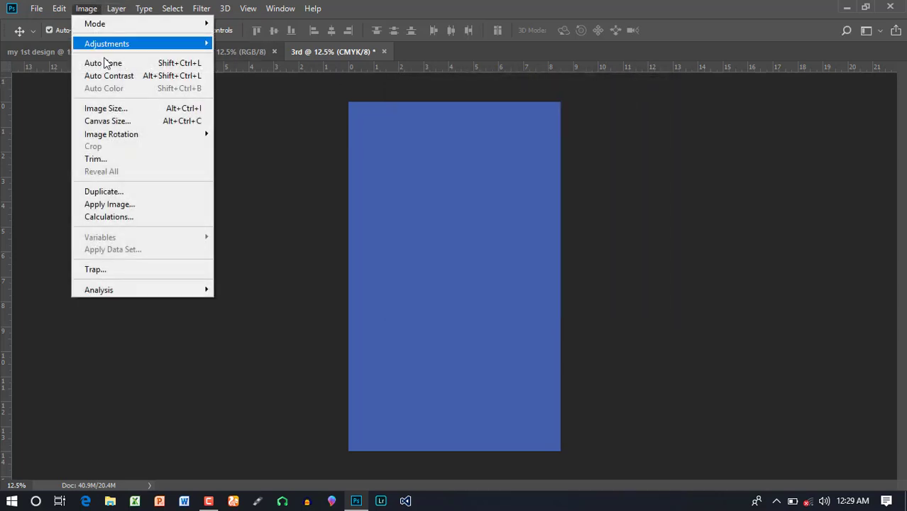
{"action": "left_click", "coordinate": [118, 108]}
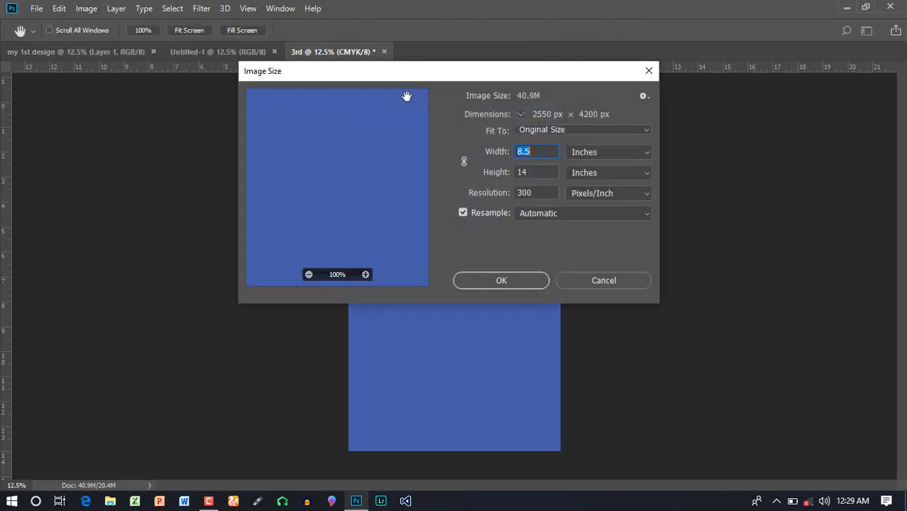
{"action": "left_click_drag", "start_coordinate": [527, 74], "coordinate": [738, 129]}
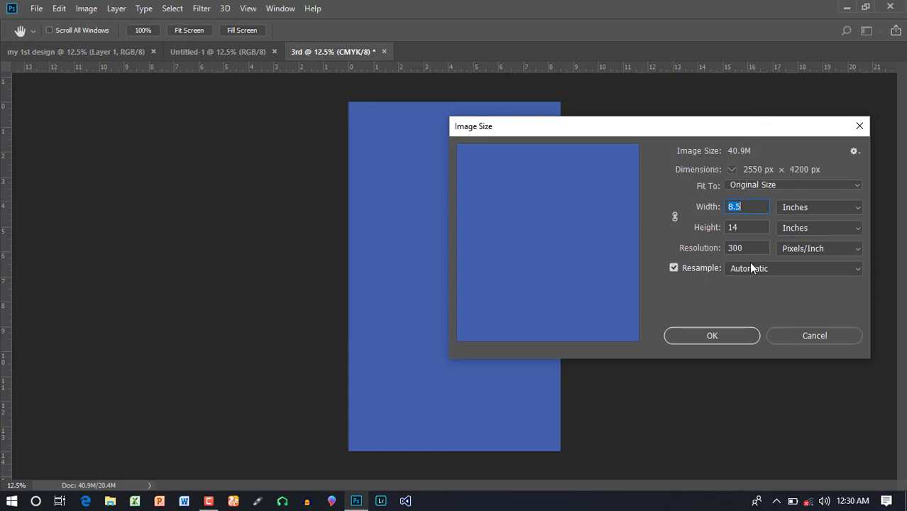
{"action": "left_click_drag", "start_coordinate": [741, 249], "coordinate": [714, 251]}
{"action": "type", "text": "100"}
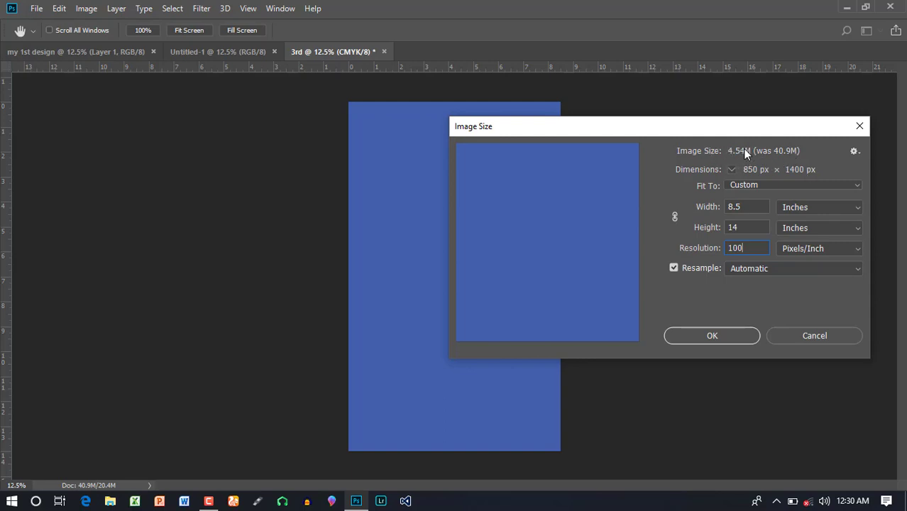
{"action": "double_click", "coordinate": [755, 247]}
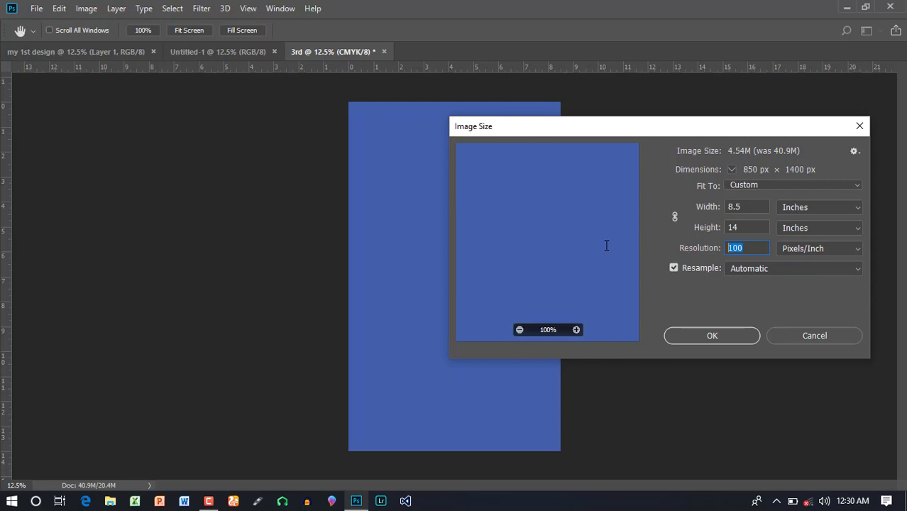
{"action": "type", "text": "72"}
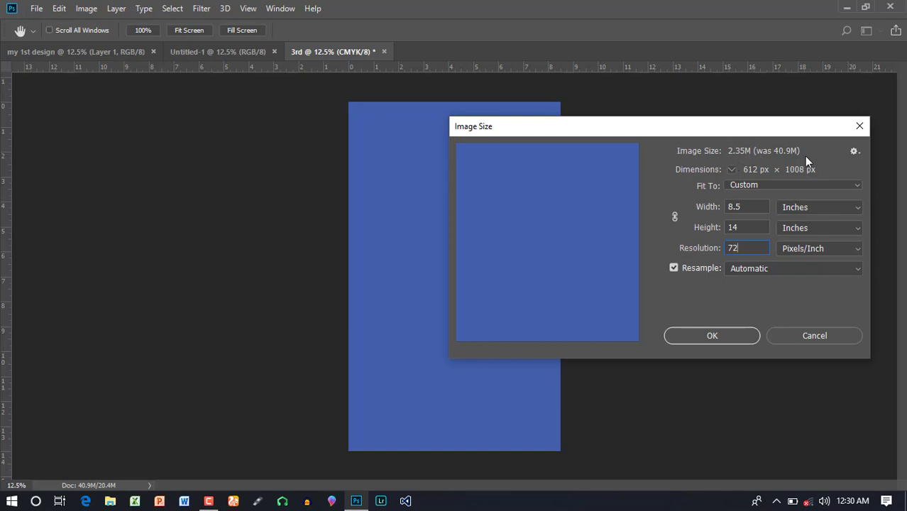
Step: Set the image resolution to 300 pixels/inch and its width to 14 inches
{"action": "left_click_drag", "start_coordinate": [749, 252], "coordinate": [716, 251]}
{"action": "left_click", "coordinate": [730, 247]}
{"action": "double_click", "coordinate": [730, 247]}
{"action": "type", "text": "300"}
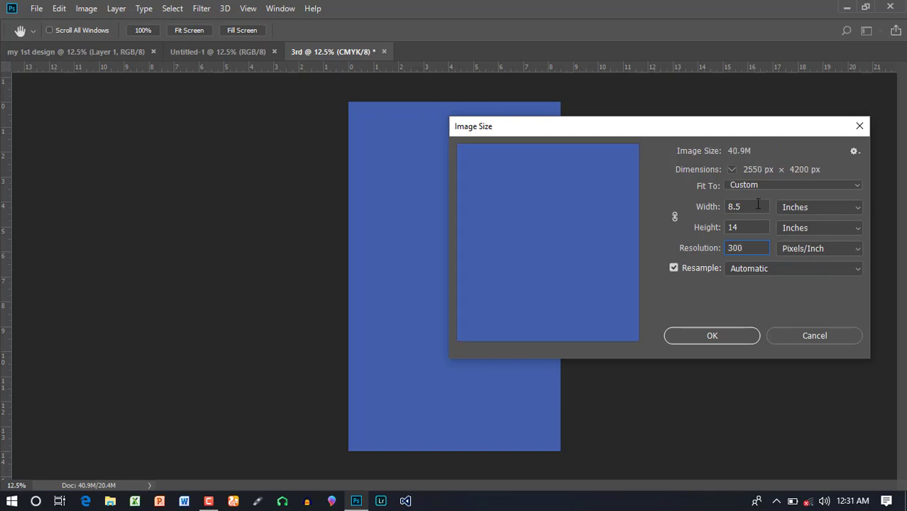
{"action": "key", "text": "Tab"}
{"action": "type", "text": "14"}
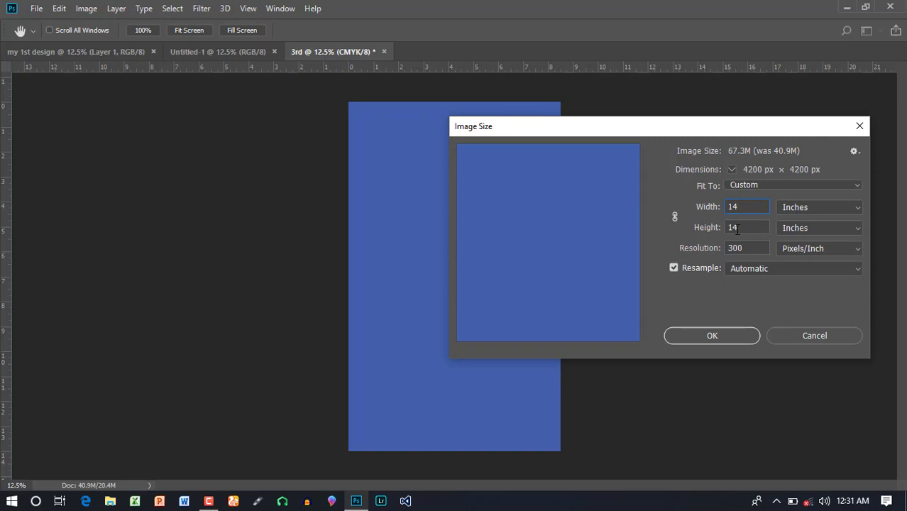
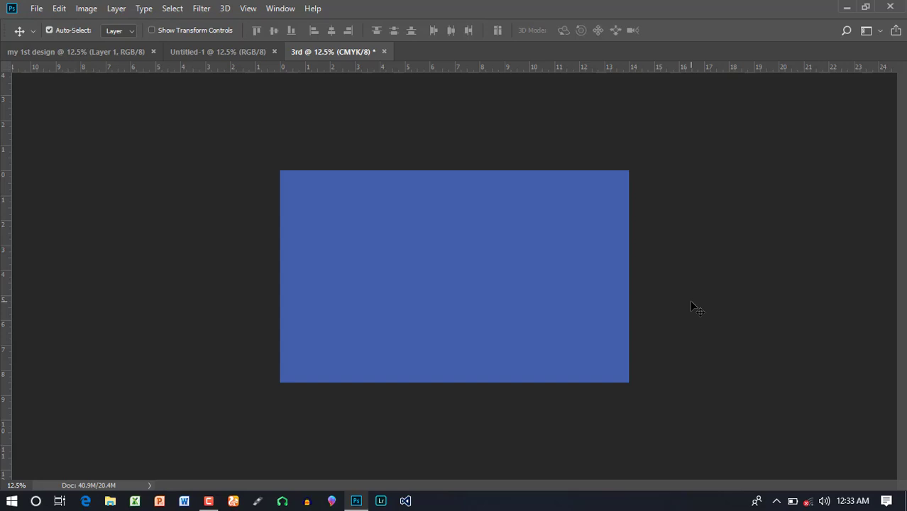
Step: Review the document's image width, resolution and available width units, then cancel without changes
{"action": "left_click", "coordinate": [86, 9]}
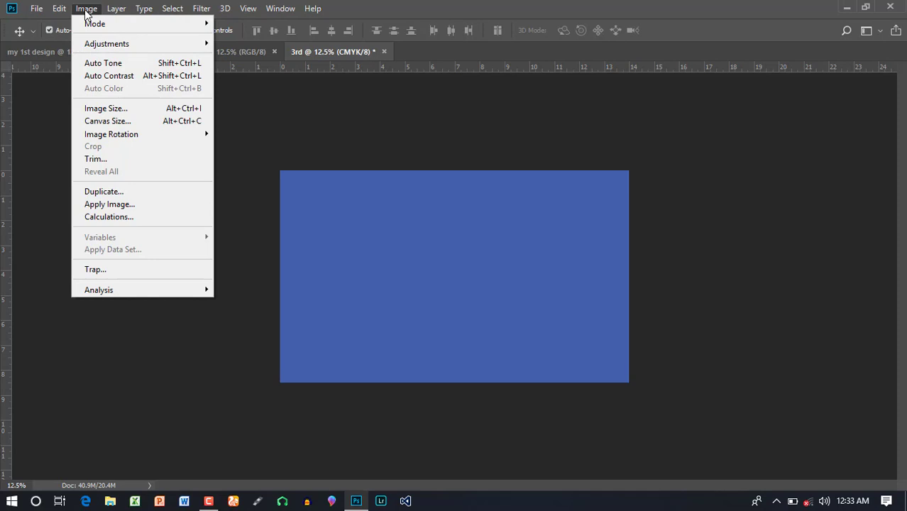
{"action": "left_click", "coordinate": [110, 108]}
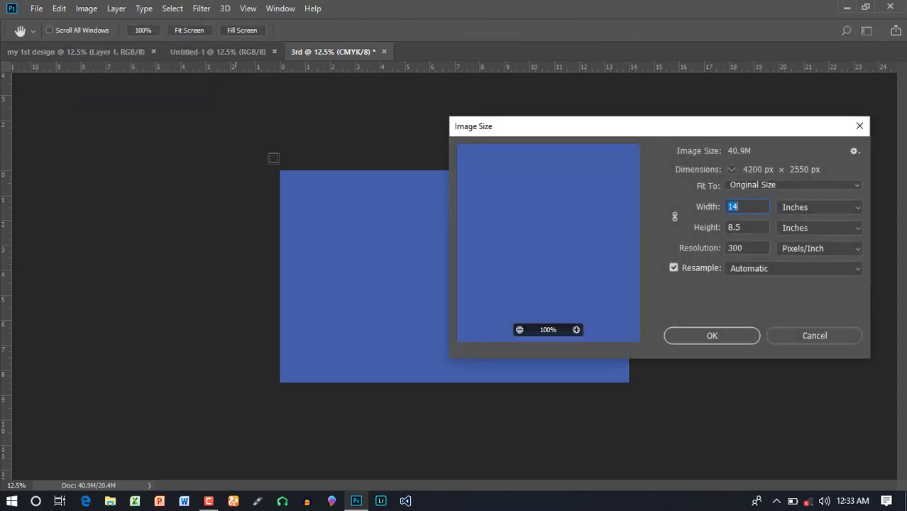
{"action": "double_click", "coordinate": [764, 248]}
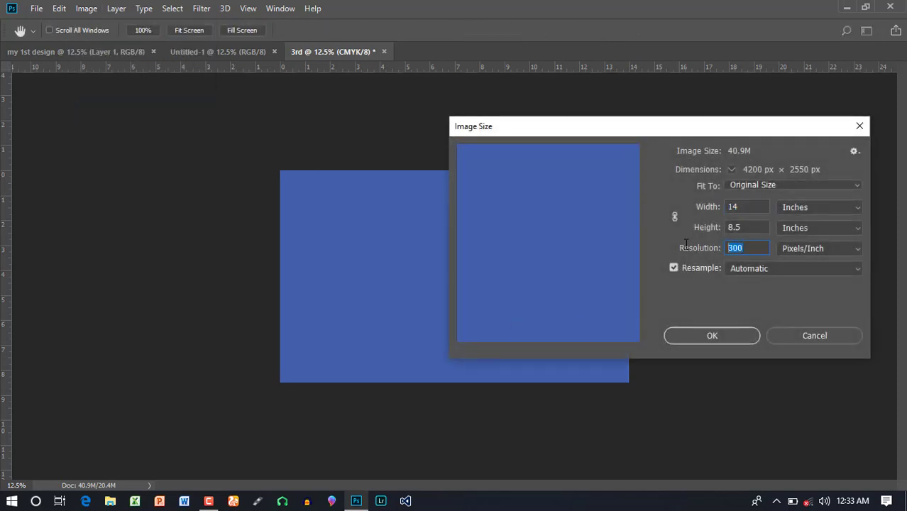
{"action": "double_click", "coordinate": [754, 207]}
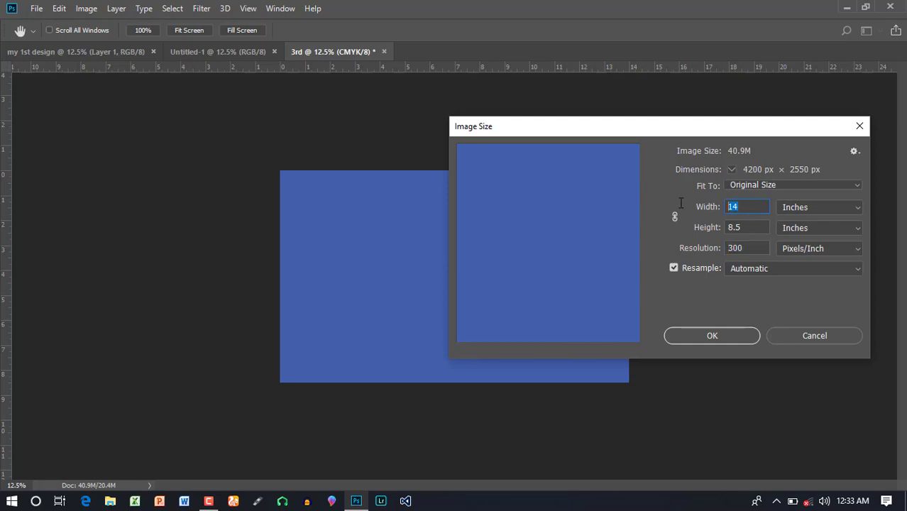
{"action": "left_click", "coordinate": [810, 210]}
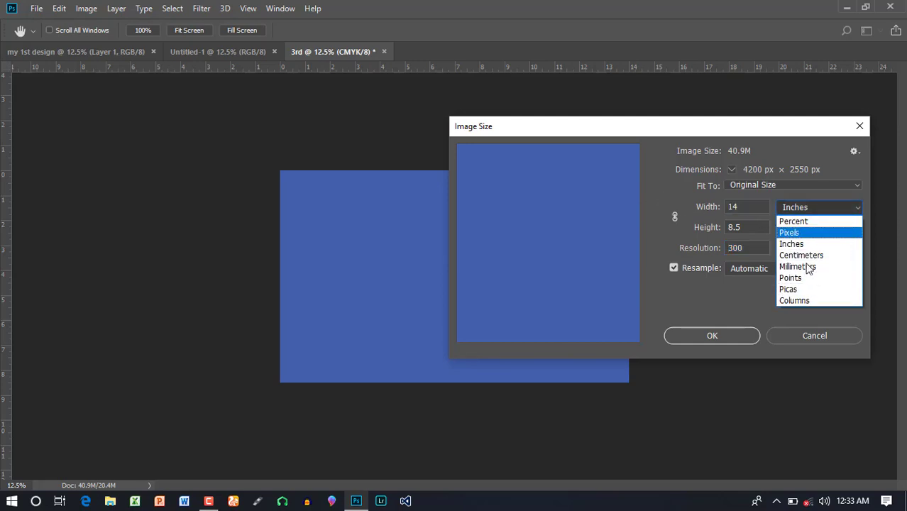
{"action": "left_click", "coordinate": [807, 209]}
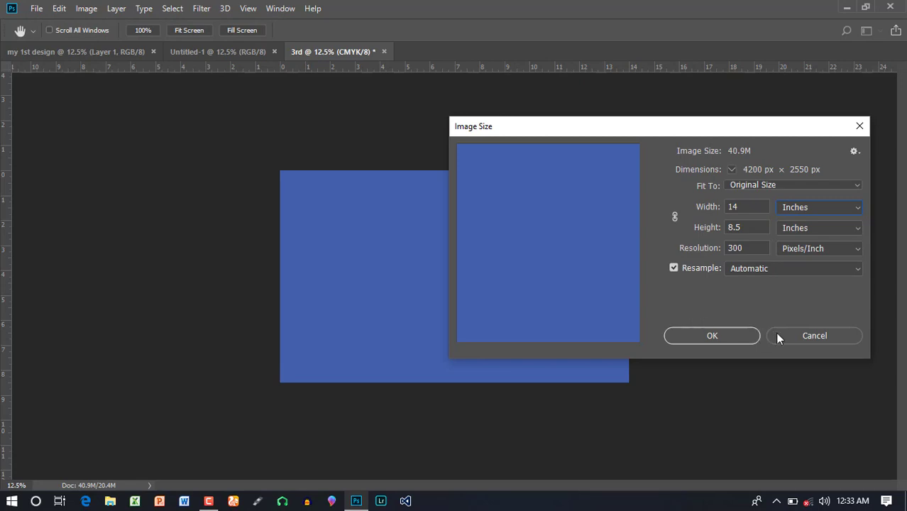
{"action": "left_click", "coordinate": [810, 334]}
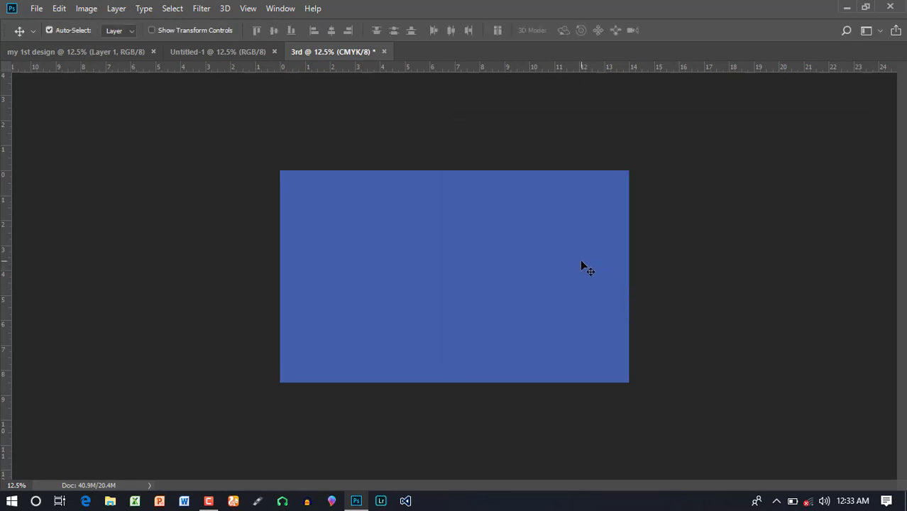